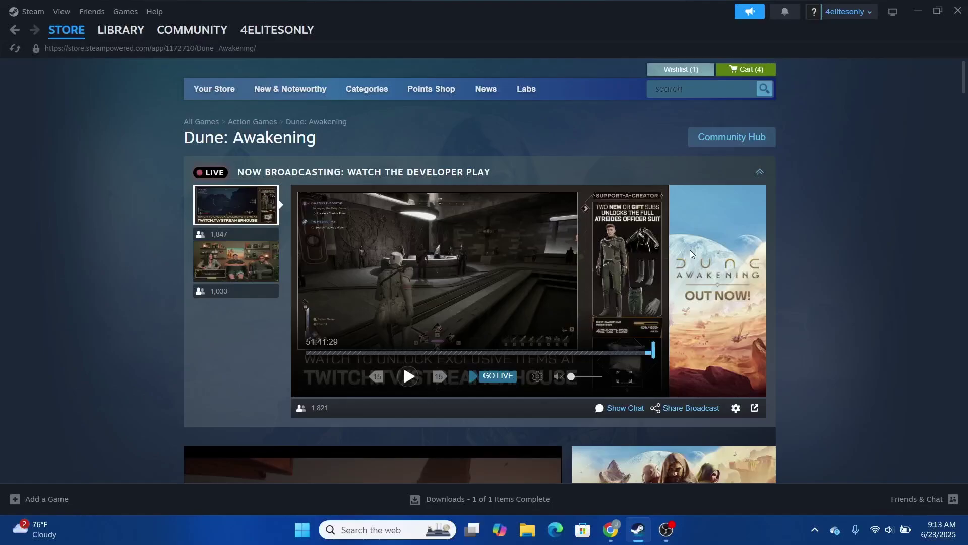
# Scroll the Dune: Awakening store page, then minimize Steam to reveal the desktop
pyautogui.scroll(-5, 690, 250)
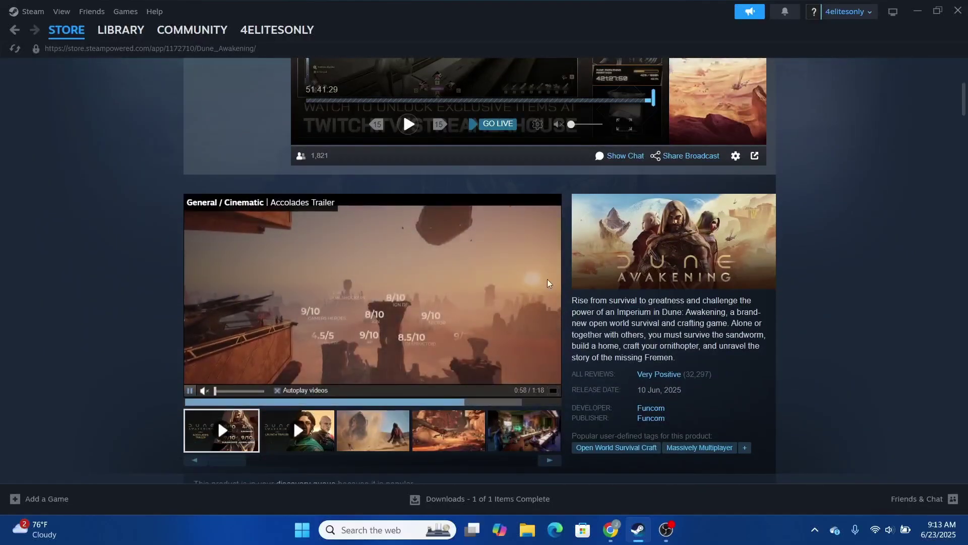
pyautogui.scroll(-1, 746, 271)
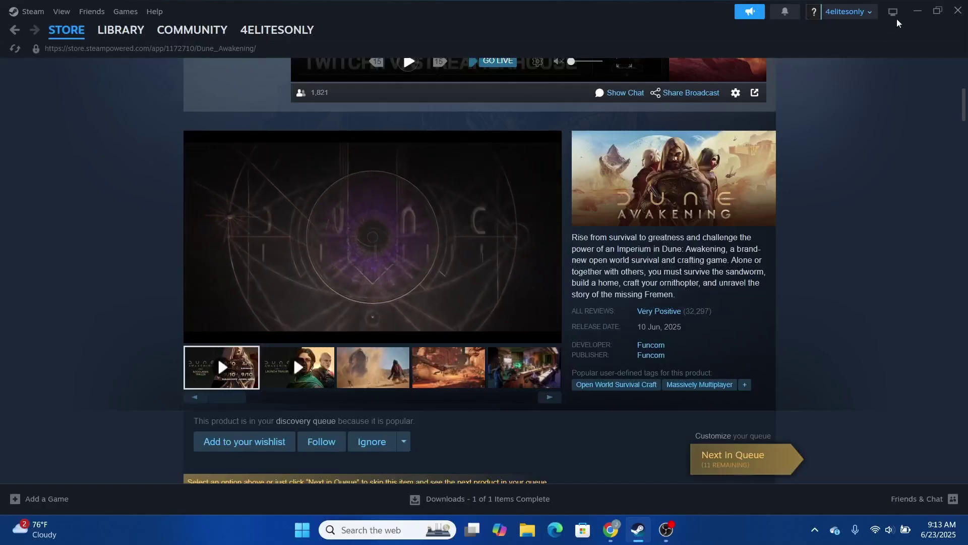
pyautogui.click(917, 11)
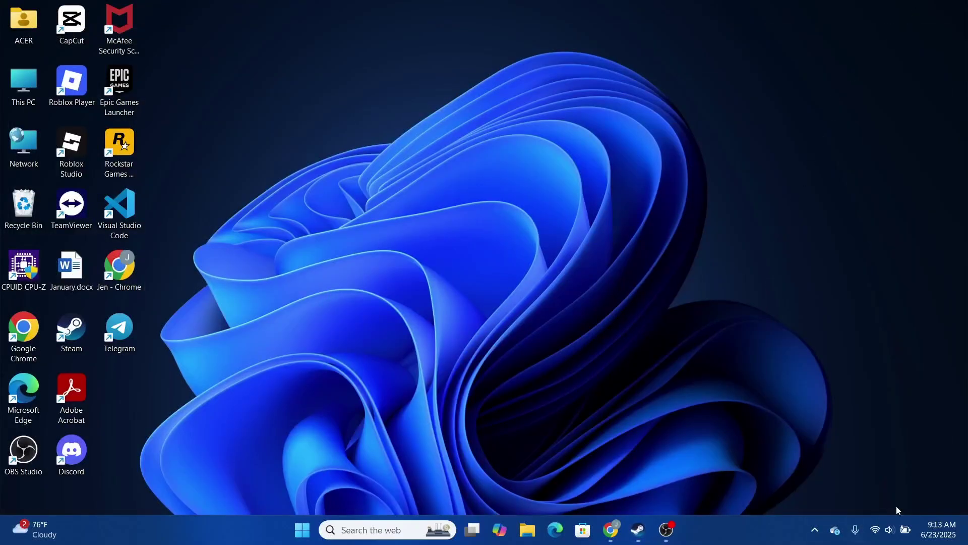
# Open the Date & time settings from the taskbar clock's menu
pyautogui.moveTo(941, 524)
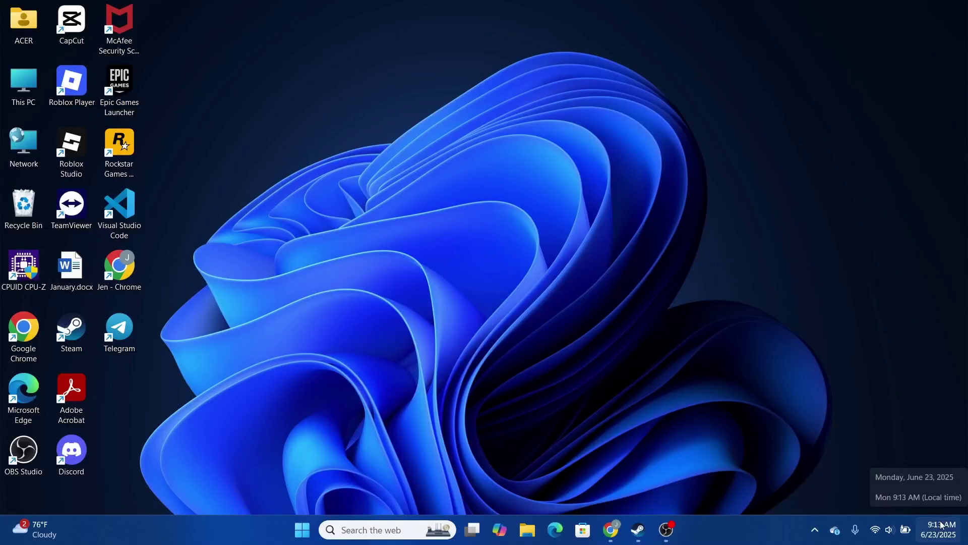
pyautogui.rightClick(941, 525)
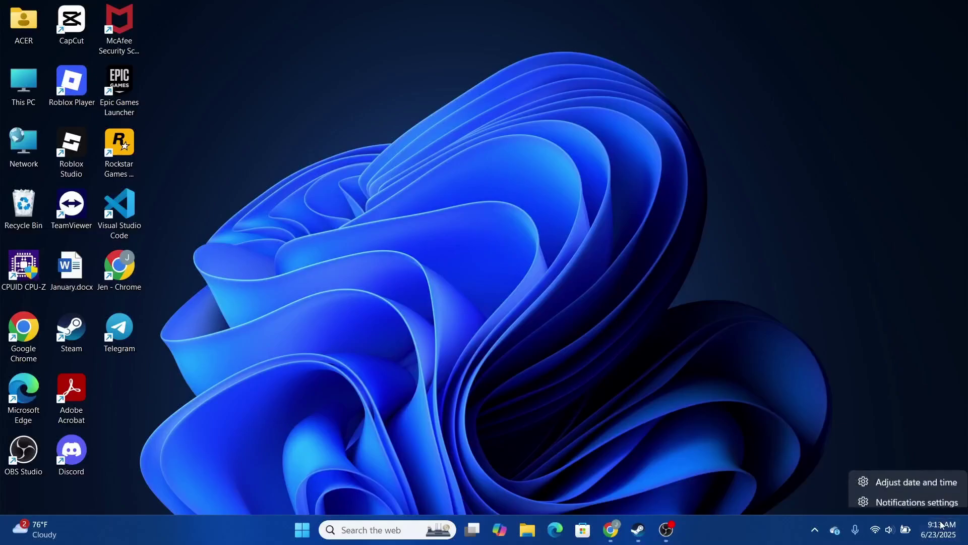
pyautogui.click(907, 480)
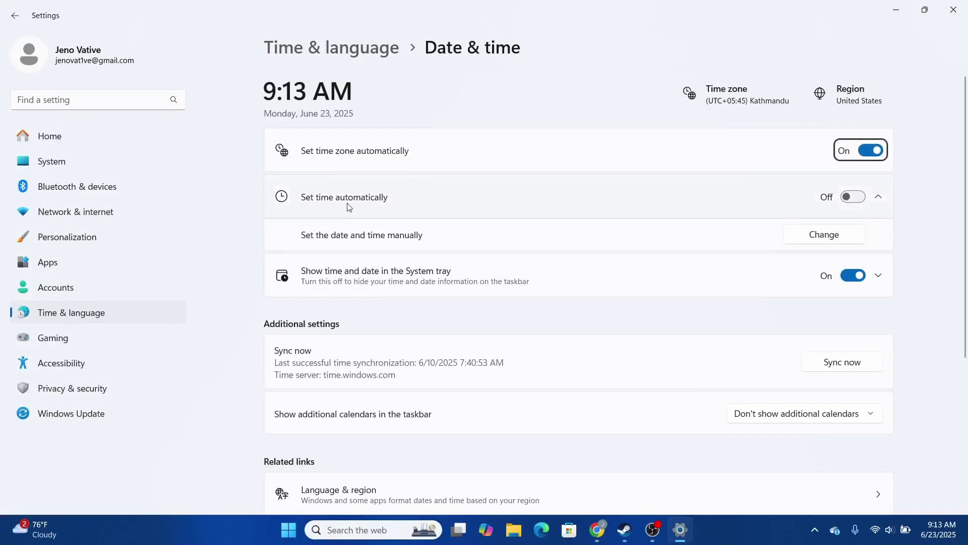
# Toggle automatic time on then off, and apply the June 23 2025, 9:14 AM time
pyautogui.click(841, 198)
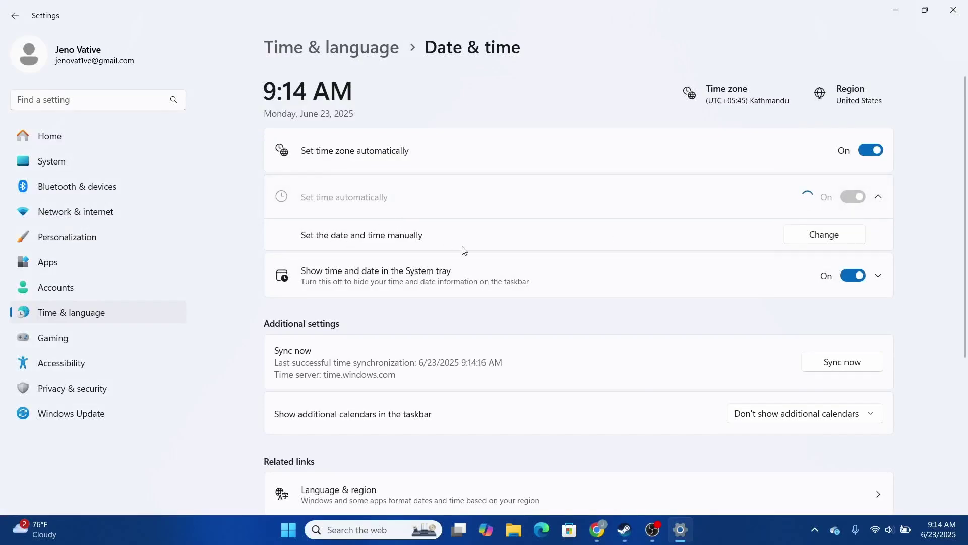
pyautogui.click(859, 199)
pyautogui.click(832, 235)
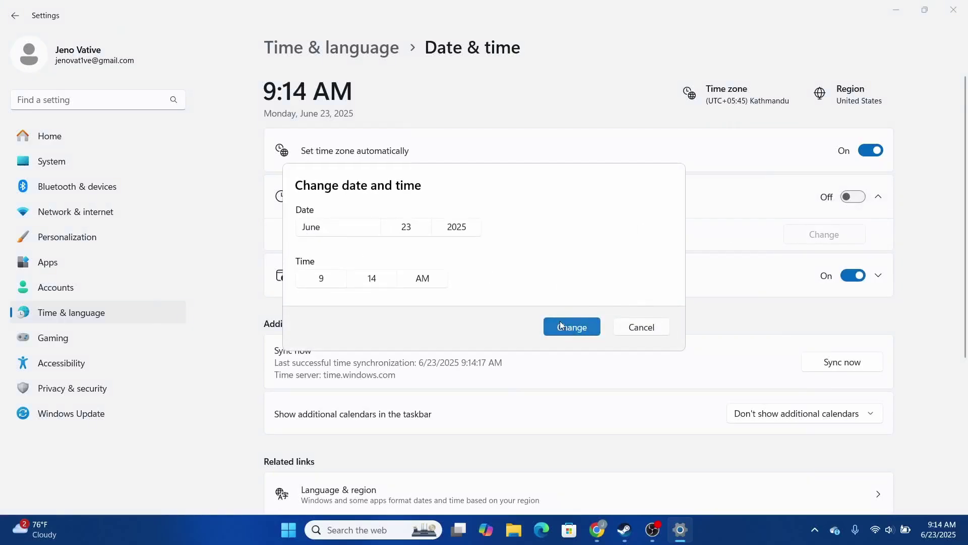
pyautogui.click(563, 331)
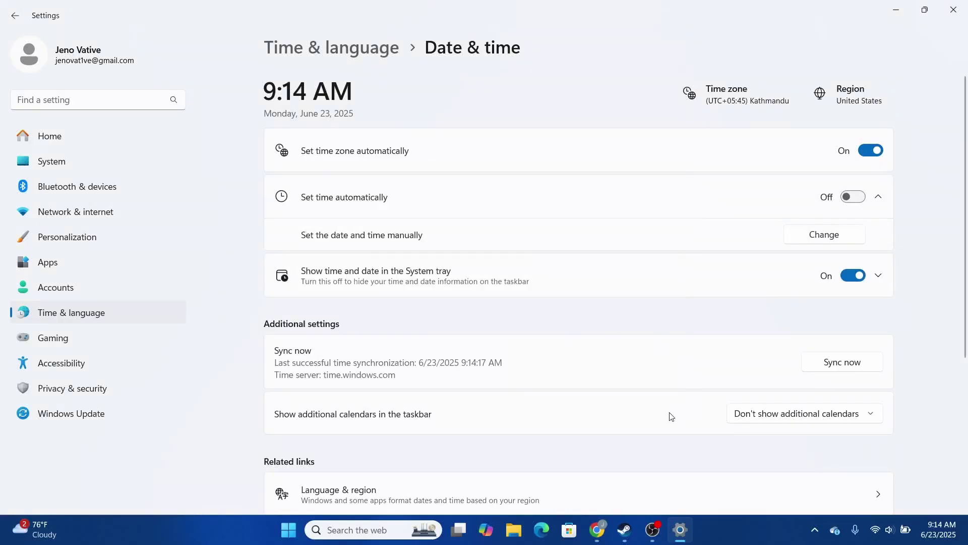
pyautogui.moveTo(626, 531)
pyautogui.scroll(-2, 633, 291)
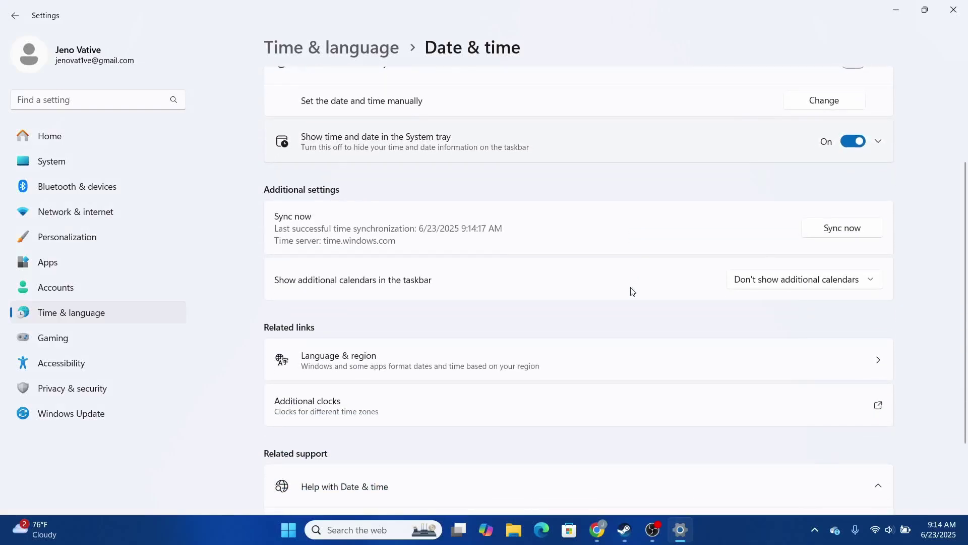
pyautogui.scroll(1, 632, 292)
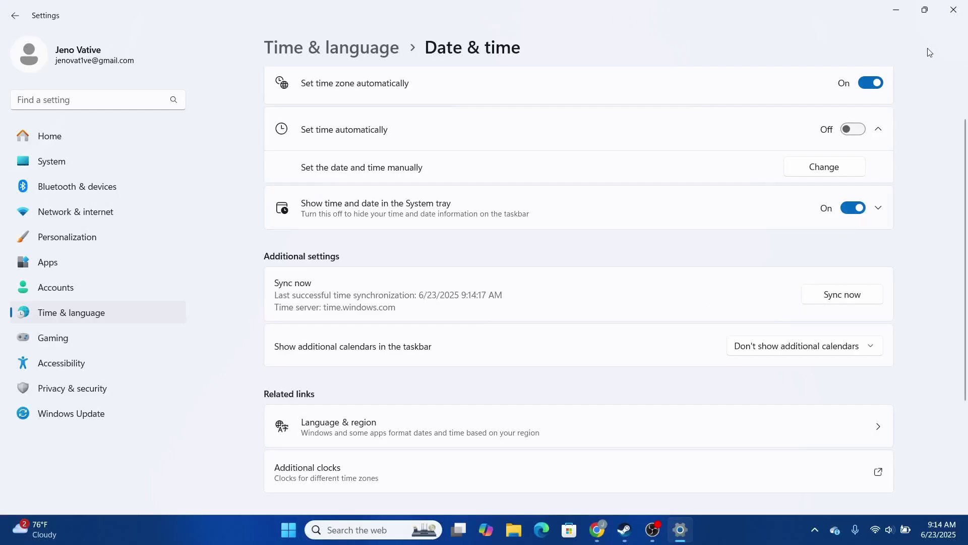
# Close Settings and refresh the desktop
pyautogui.click(953, 9)
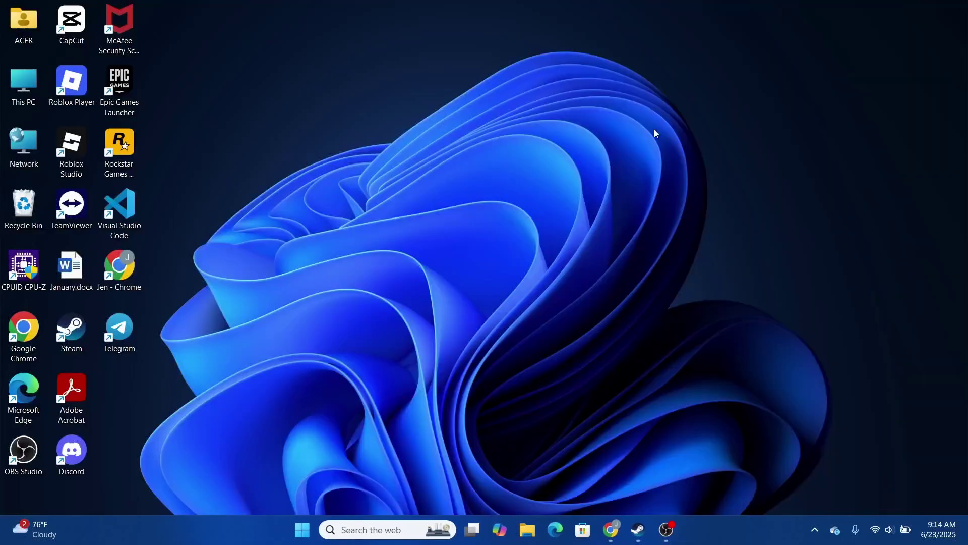
pyautogui.rightClick(674, 122)
pyautogui.click(721, 177)
# Save the manual proxy setup with Use a proxy server off, then close Settings
pyautogui.rightClick(875, 528)
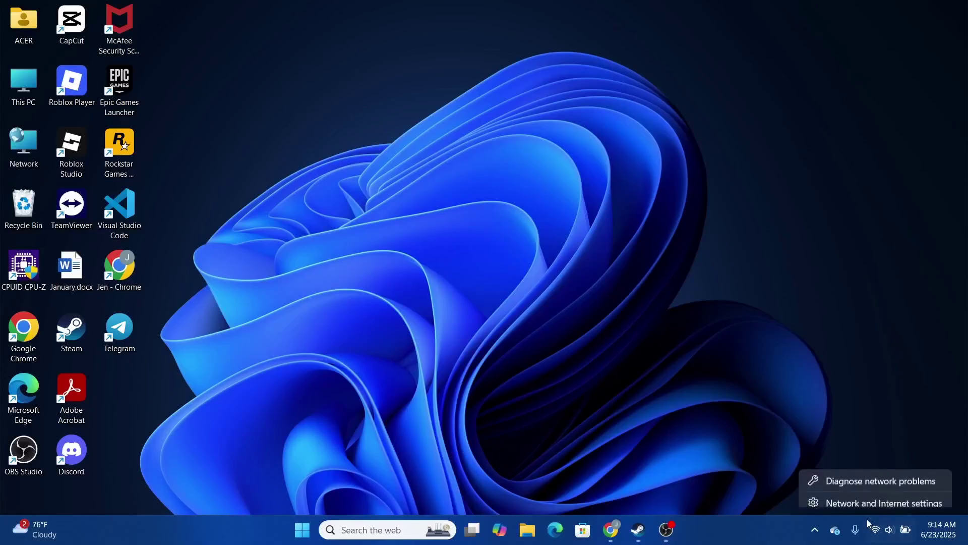
pyautogui.click(837, 497)
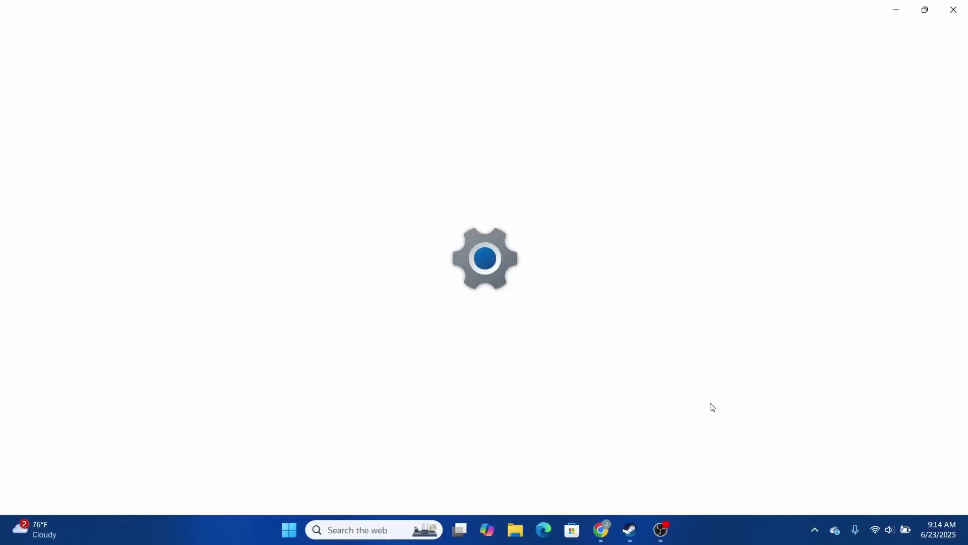
pyautogui.scroll(-1, 442, 284)
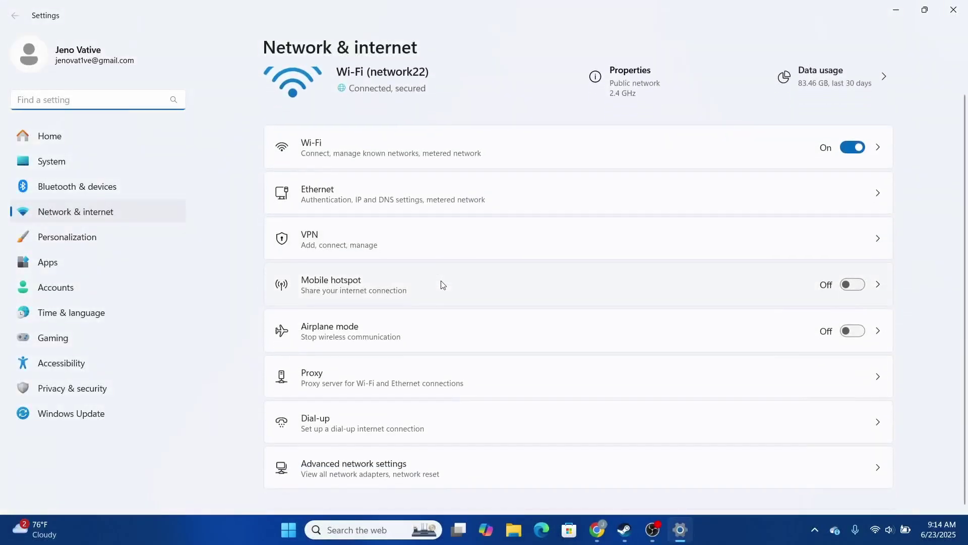
pyautogui.click(431, 389)
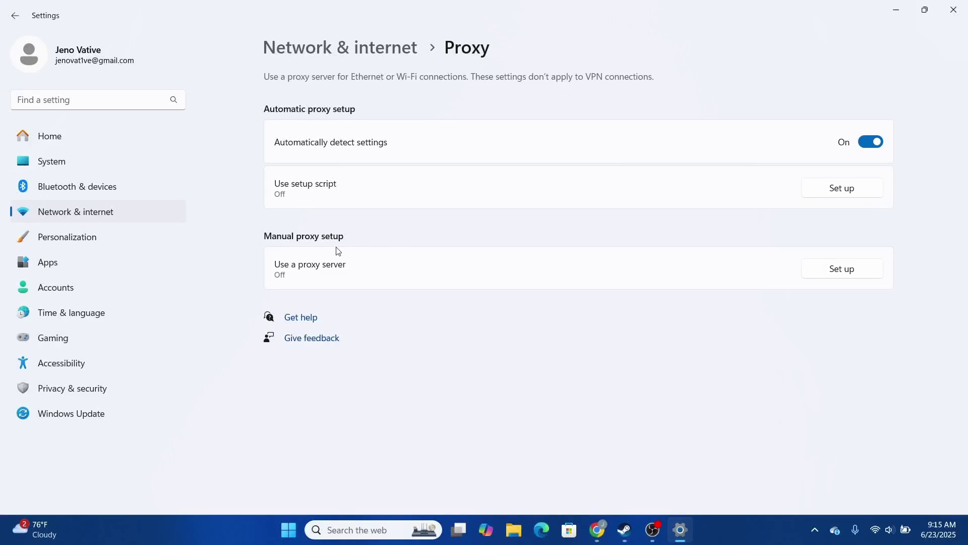
pyautogui.click(852, 268)
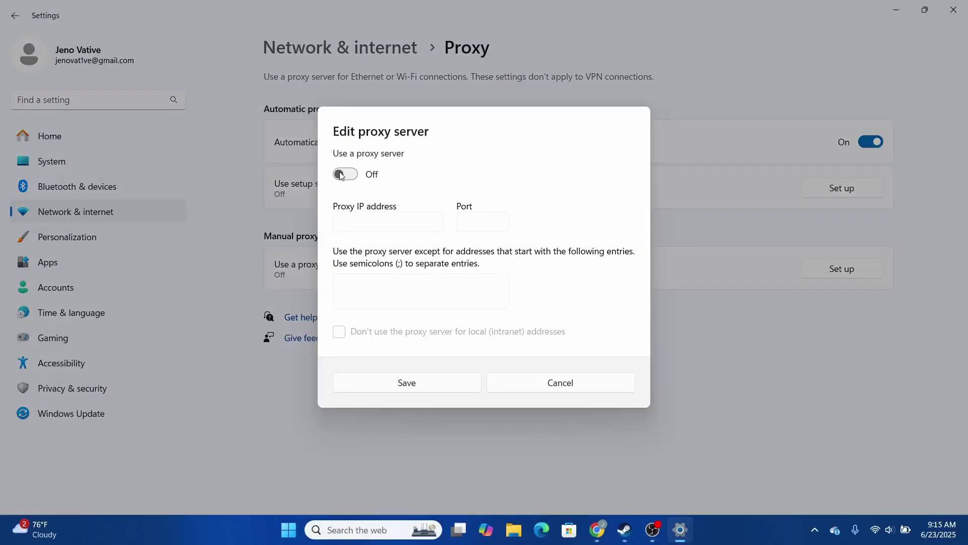
pyautogui.click(448, 389)
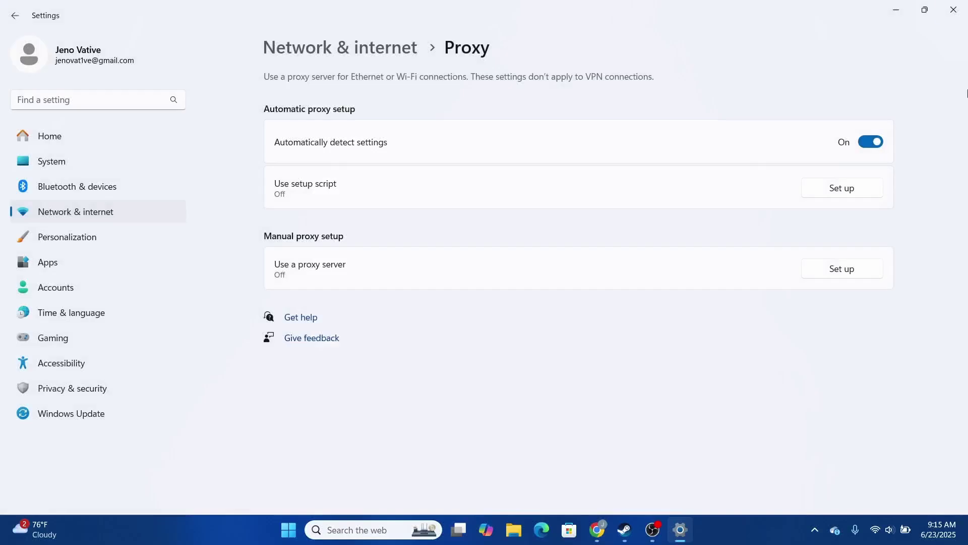
pyautogui.hotkey('alt', 'F4')
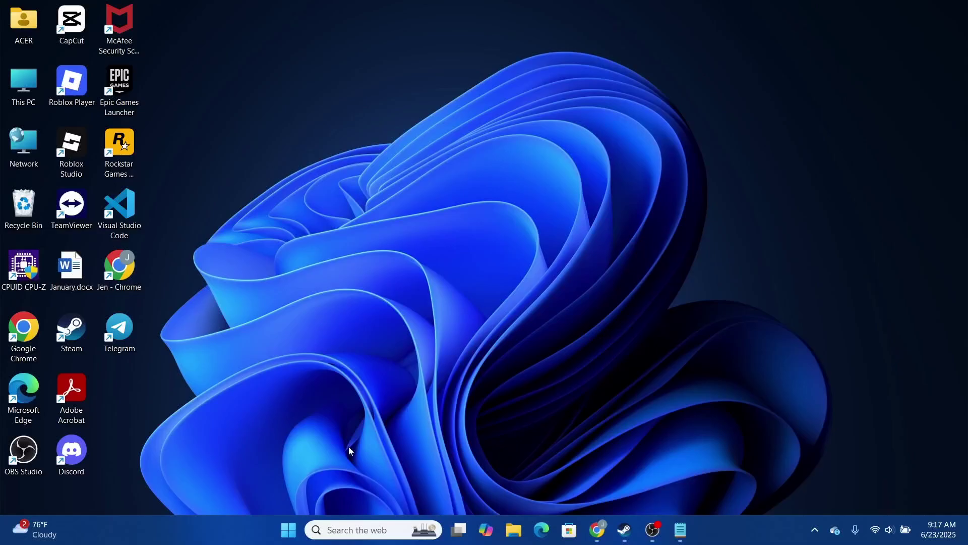
# Launch an administrator Command Prompt beside the Notepad list of network commands
pyautogui.click(353, 530)
pyautogui.write('cmd')
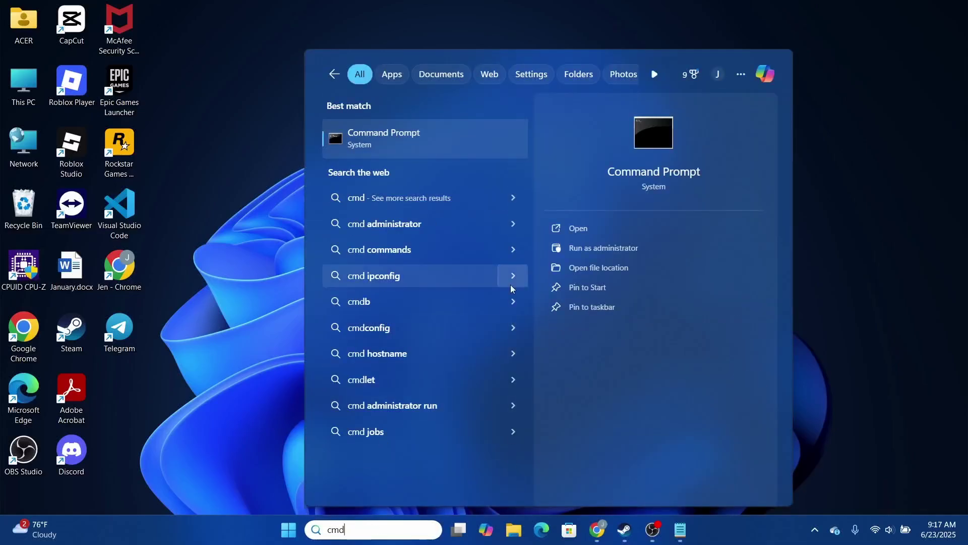
pyautogui.click(575, 252)
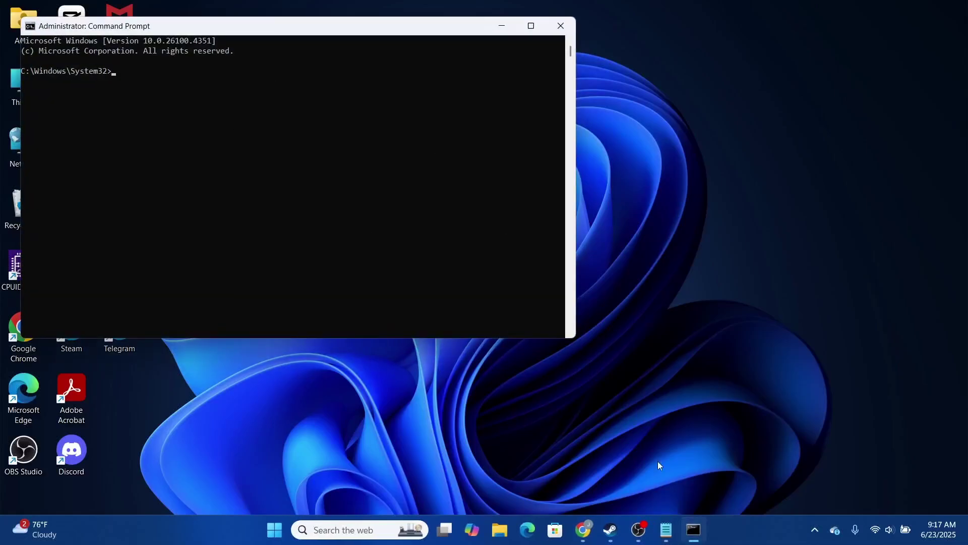
pyautogui.click(668, 529)
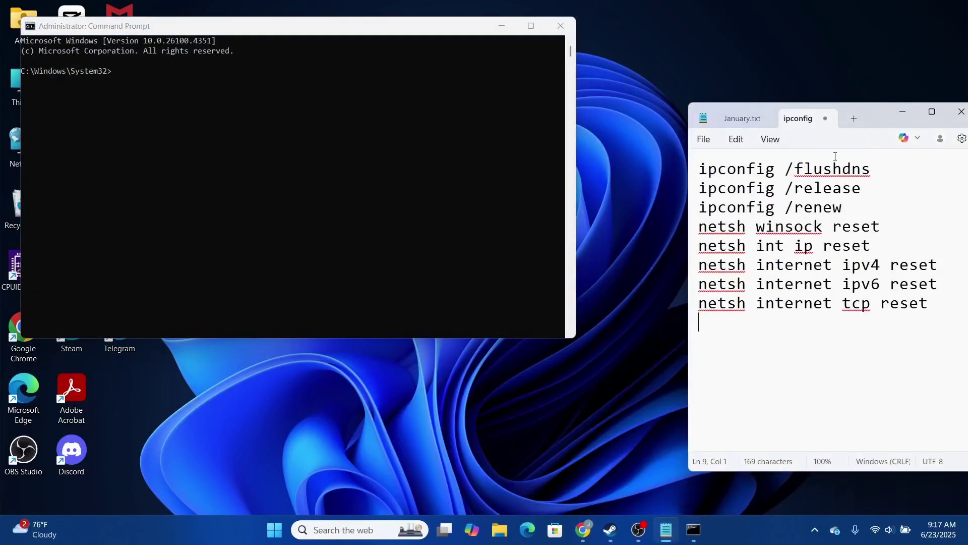
pyautogui.click(150, 70)
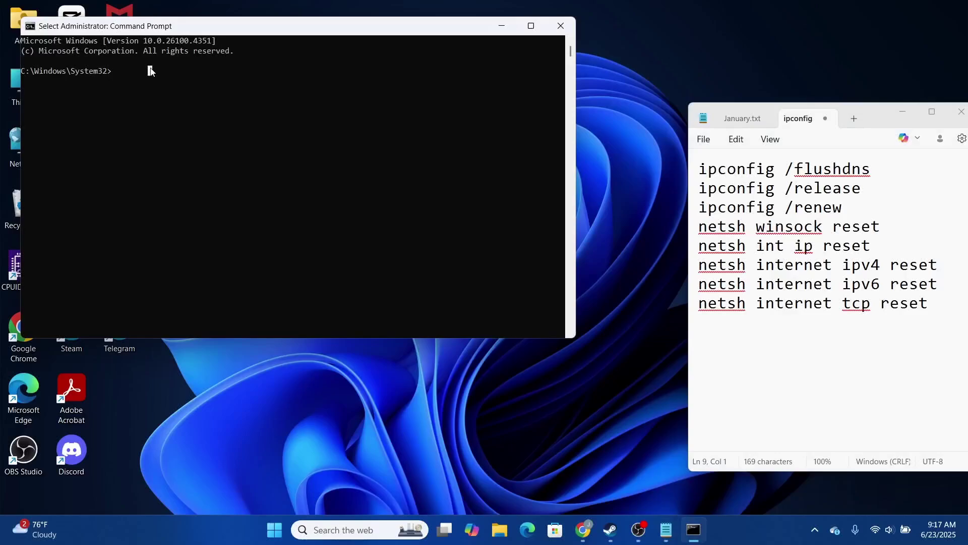
# Run ipconfig /flush, ipconfig /release and ipconfig /renew
pyautogui.click(114, 71)
pyautogui.write('ipconfi')
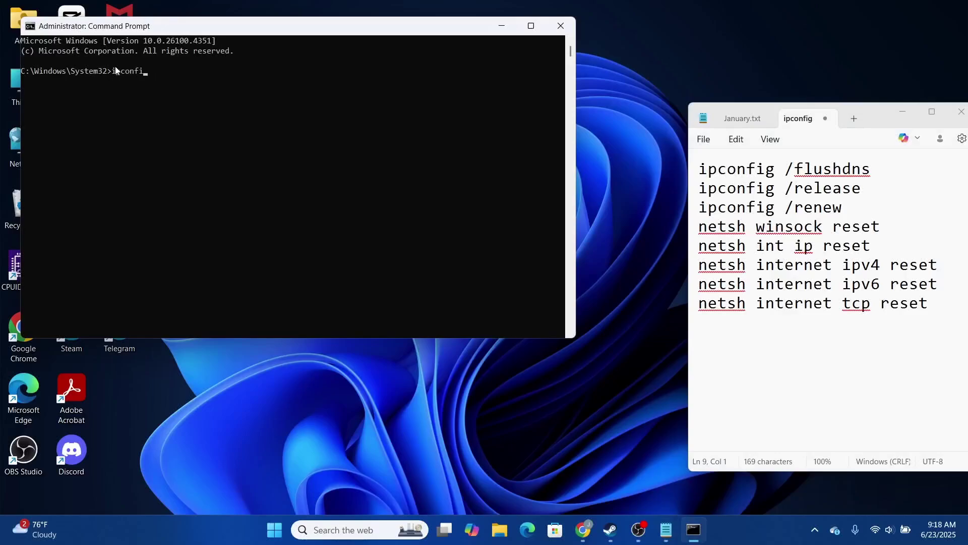
pyautogui.write('g /flushdns')
pyautogui.press('Return')
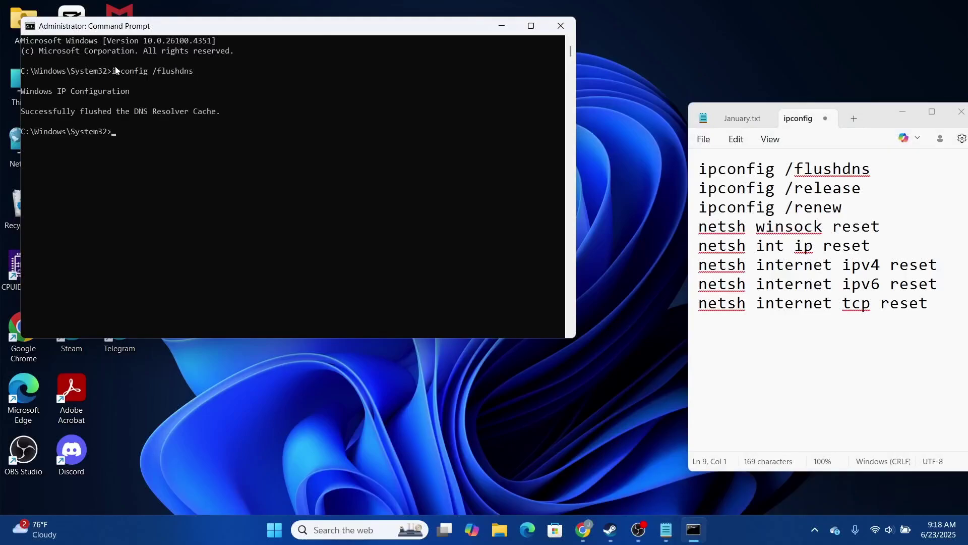
pyautogui.write('ipconfig /release')
pyautogui.press('Return')
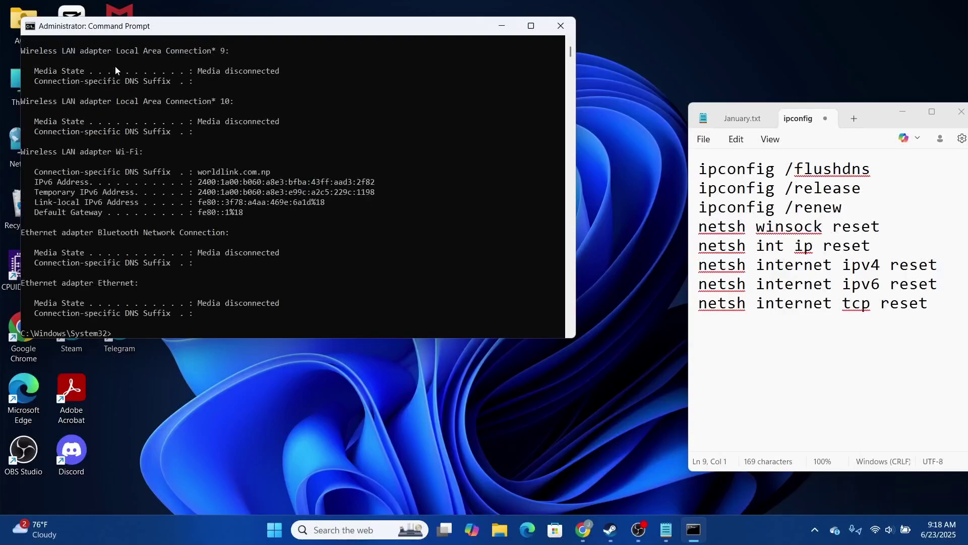
pyautogui.write('ipconfig /renew')
pyautogui.press('Return')
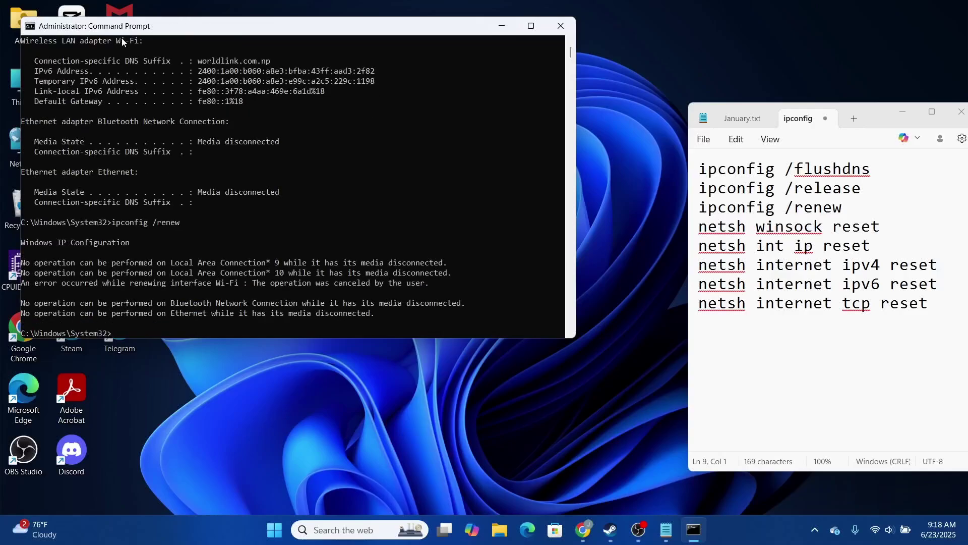
# Run the netsh winsock, int ip, internet ipv4 and internet ipv6 reset commands
pyautogui.write('netsh winsoxk reset')
pyautogui.press('Return')
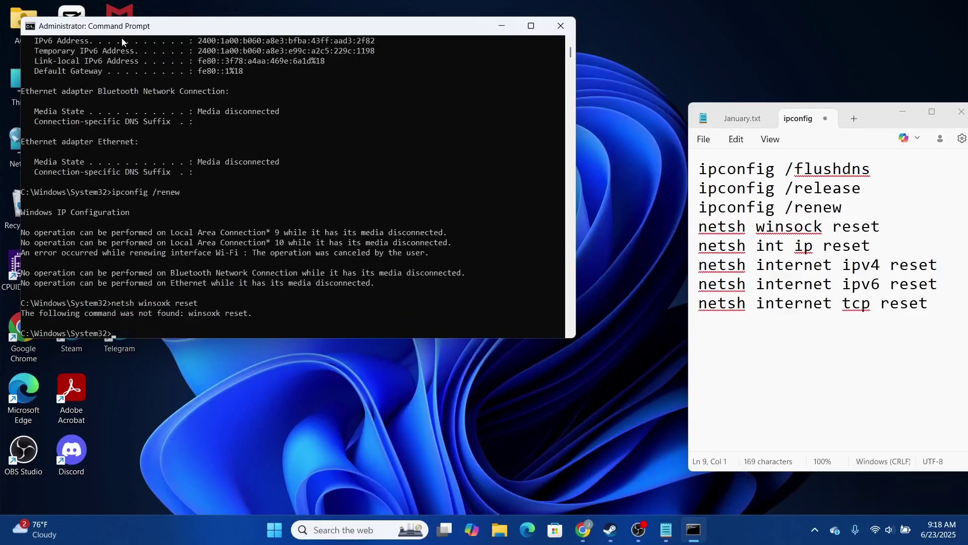
pyautogui.write('netsh int ip')
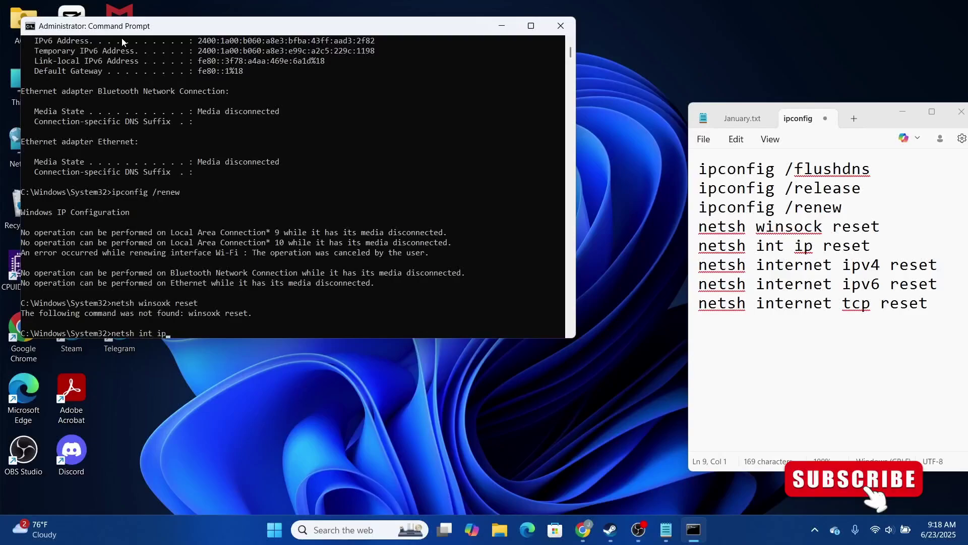
pyautogui.write(' reset')
pyautogui.press('Return')
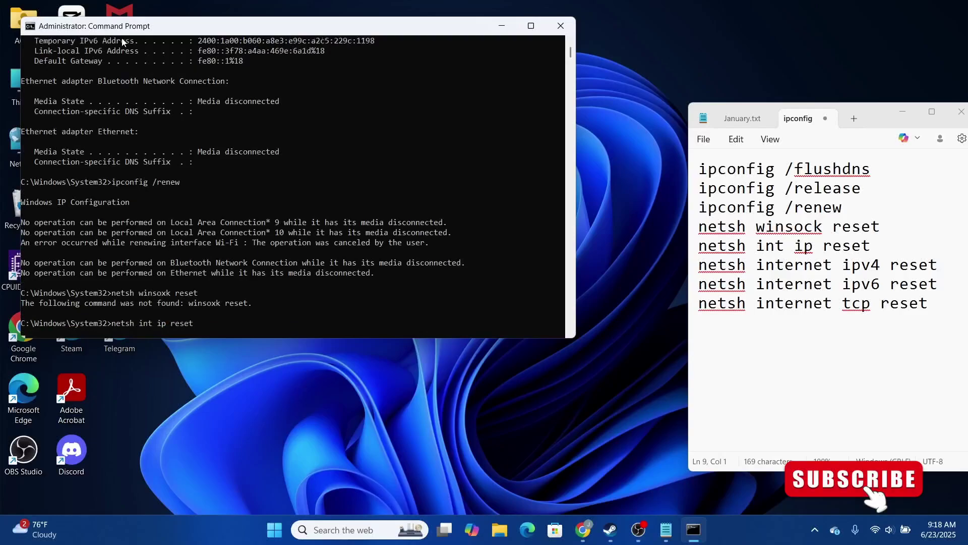
pyautogui.write('net')
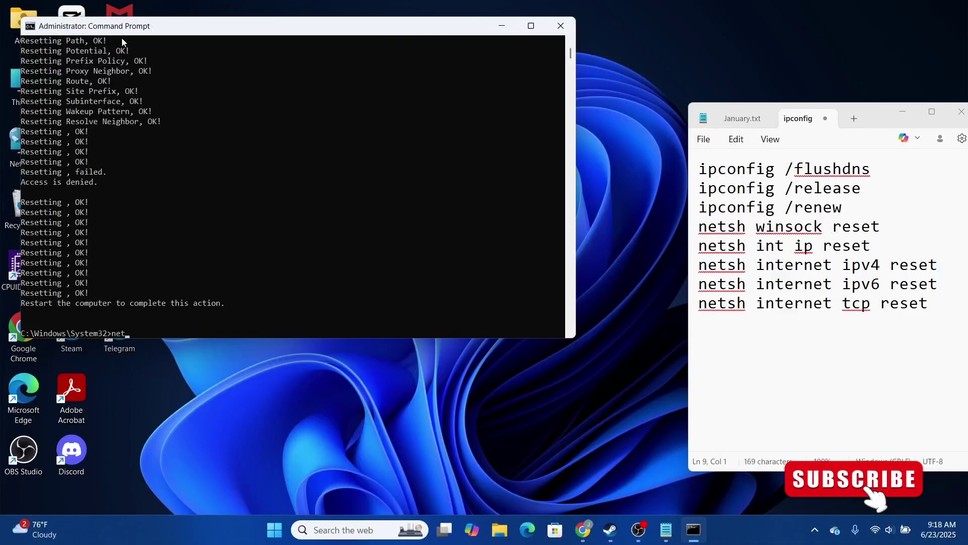
pyautogui.write('sh internet ip')
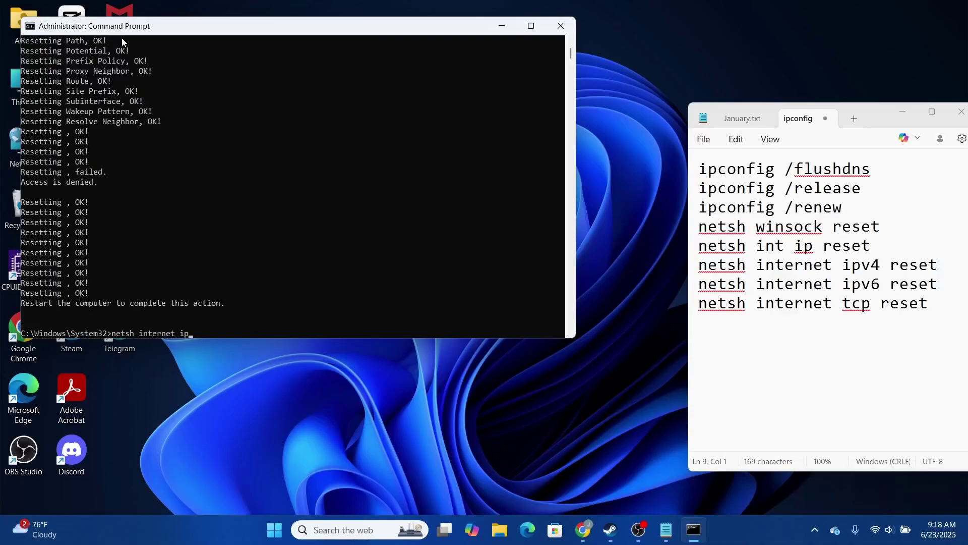
pyautogui.write('v4 reset')
pyautogui.press('Return')
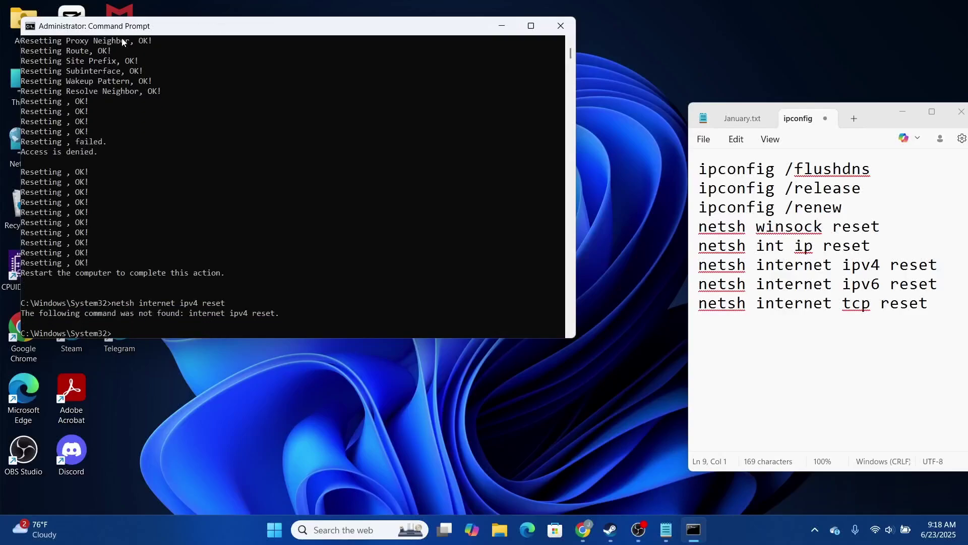
pyautogui.write('netsh internet ipv6 reset')
pyautogui.press('Return')
# Run netsh internet tcp reset and close Command Prompt
pyautogui.write('inter')
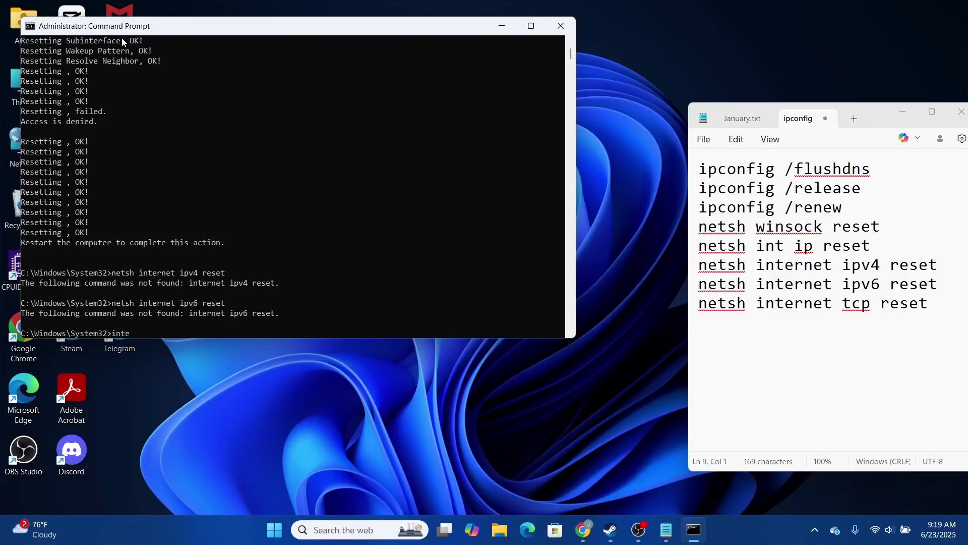
pyautogui.press('BackSpace')
pyautogui.press('BackSpace')
pyautogui.write('netsh internet tcp reset')
pyautogui.press('Return')
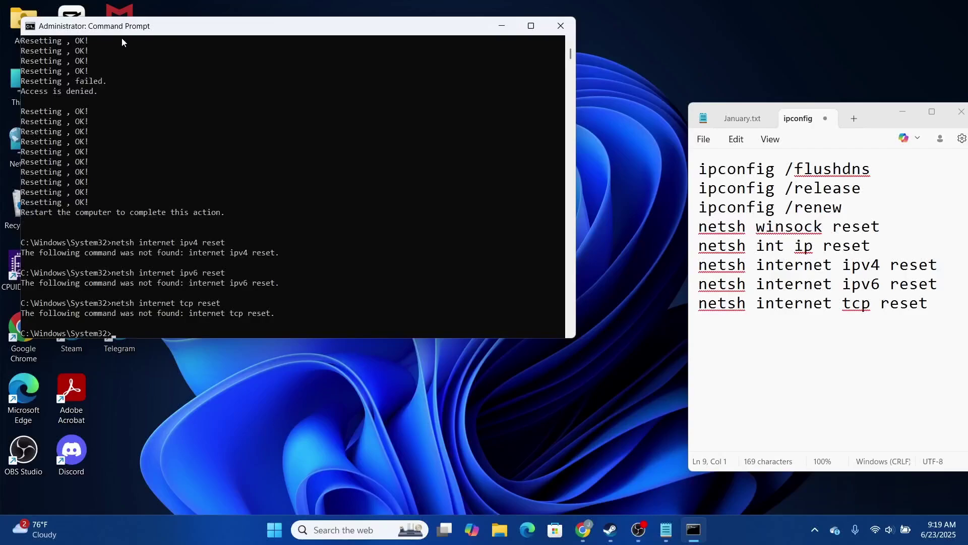
pyautogui.click(560, 25)
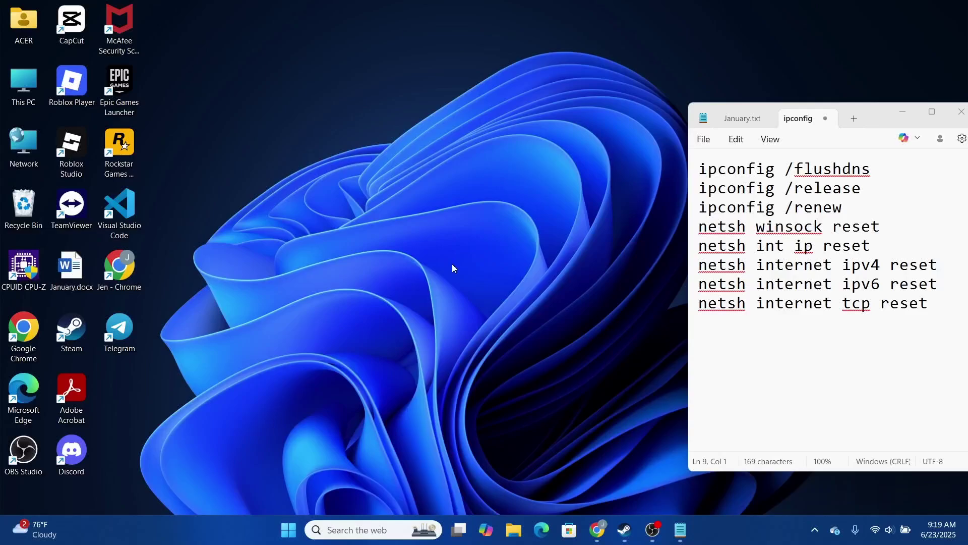
# Close the command notes and open Network & internet settings, checking the Wi-Fi page
pyautogui.click(960, 111)
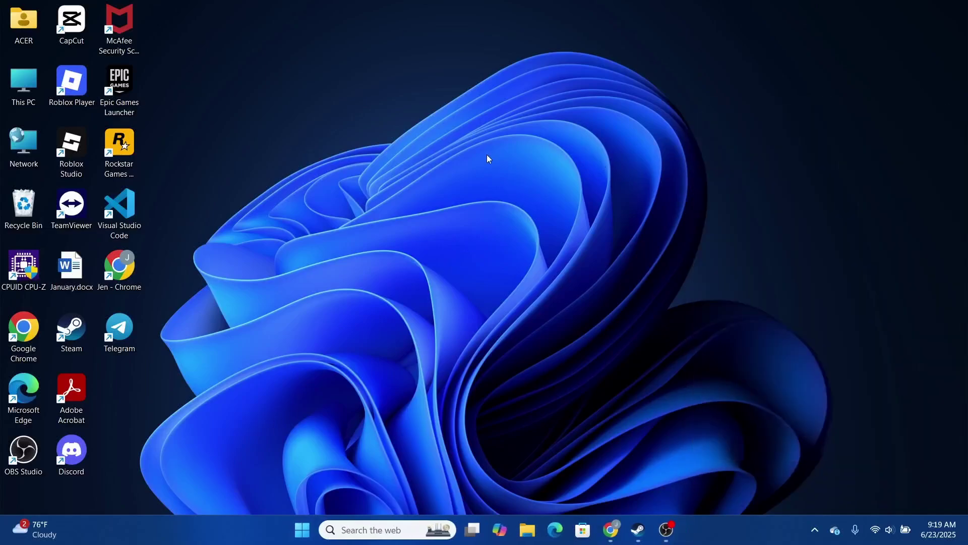
pyautogui.rightClick(875, 529)
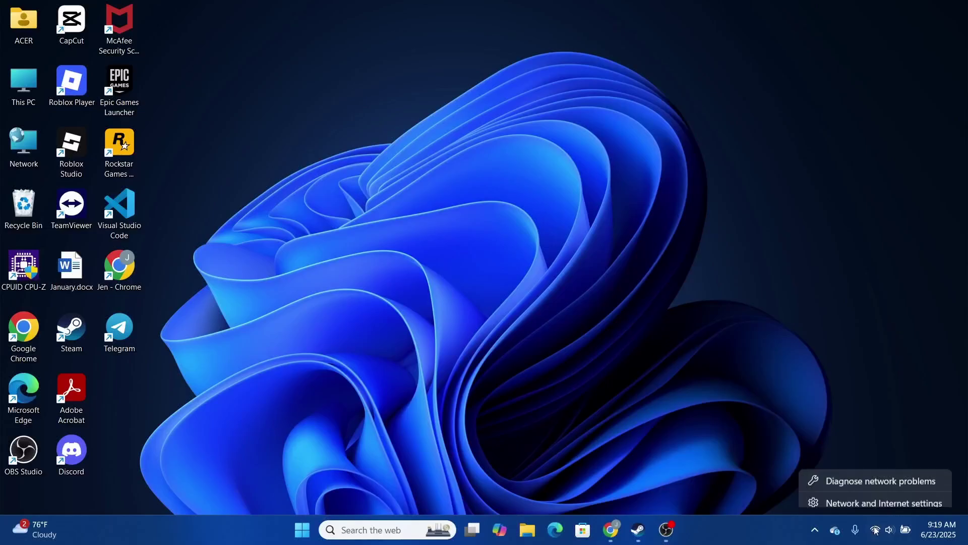
pyautogui.click(856, 497)
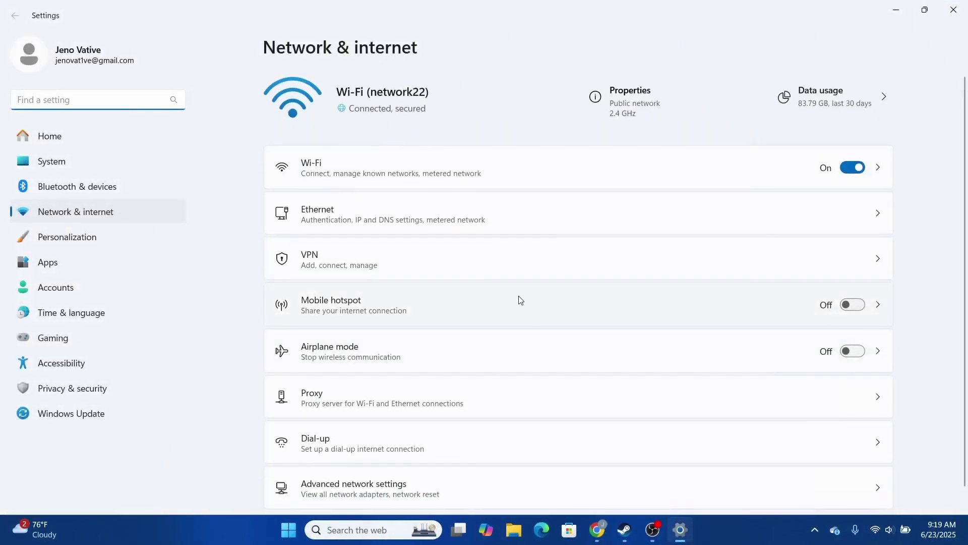
pyautogui.click(381, 185)
pyautogui.scroll(-1, 391, 222)
pyautogui.scroll(1, 392, 218)
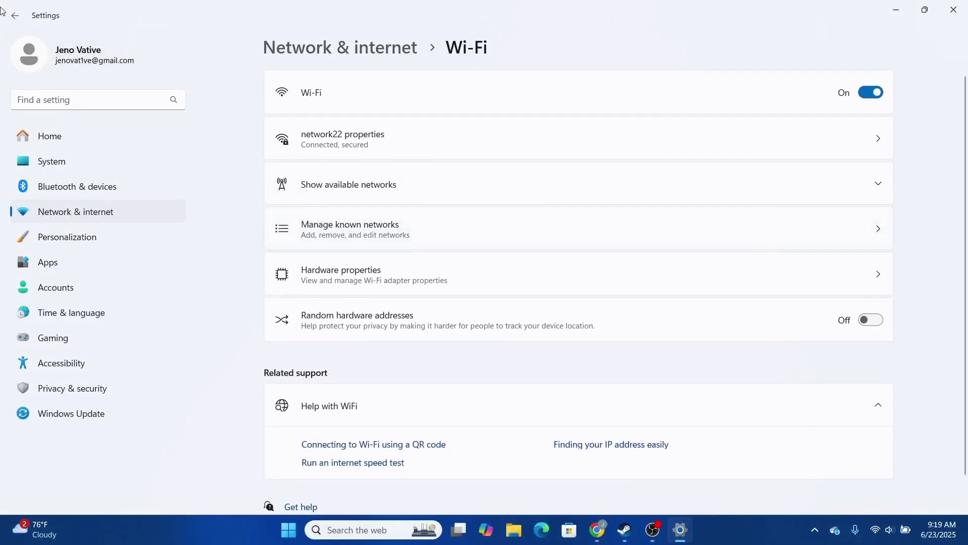
pyautogui.click(16, 15)
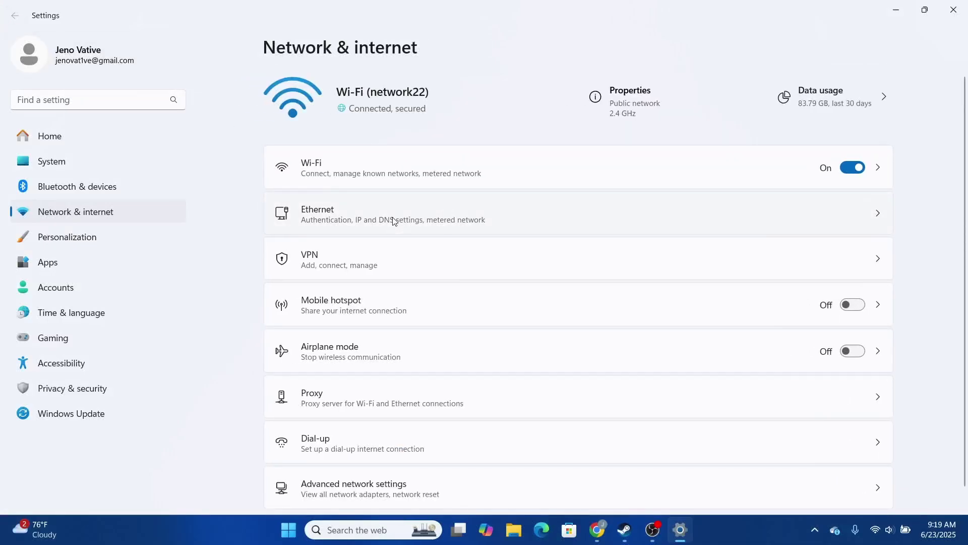
# Open Advanced network settings down to Network reset, then minimize Settings
pyautogui.scroll(-1, 401, 353)
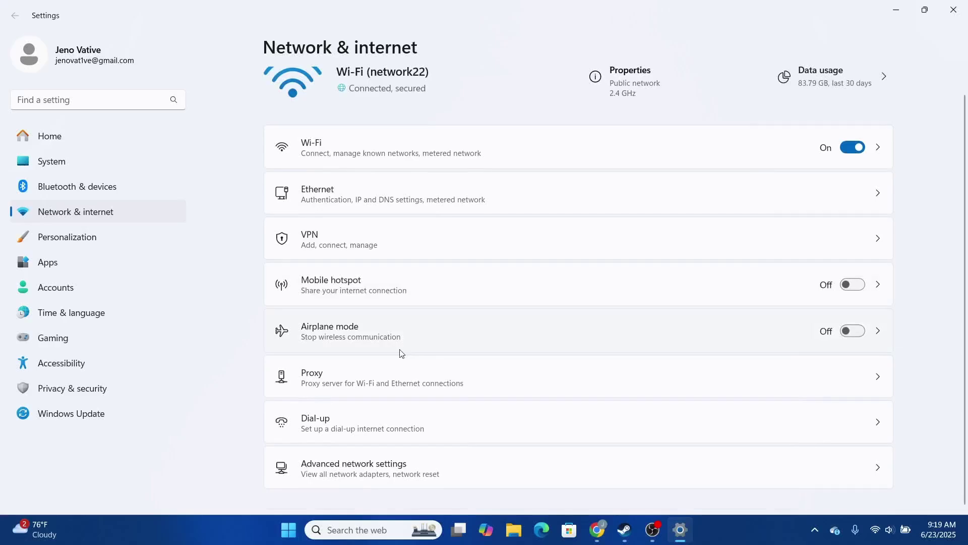
pyautogui.click(361, 466)
pyautogui.scroll(-3, 360, 438)
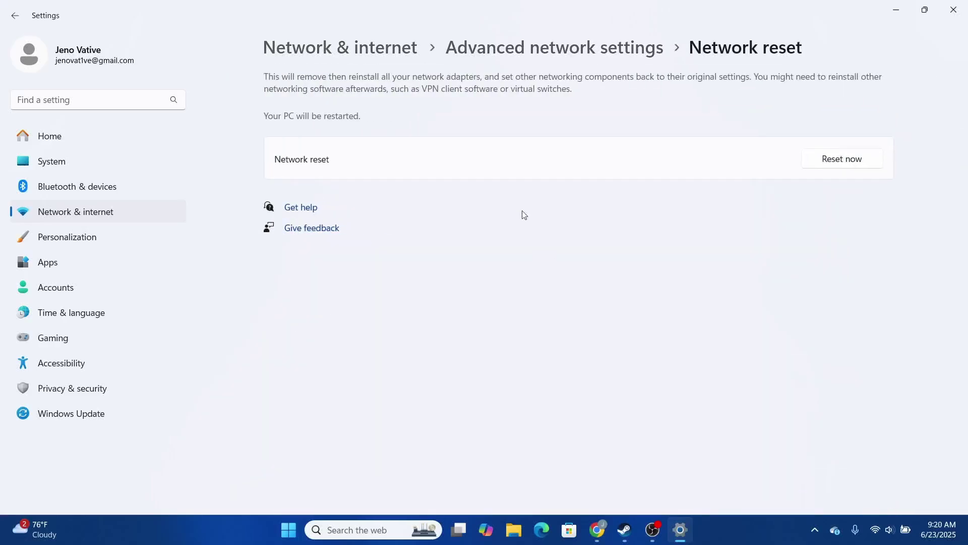
pyautogui.click(895, 10)
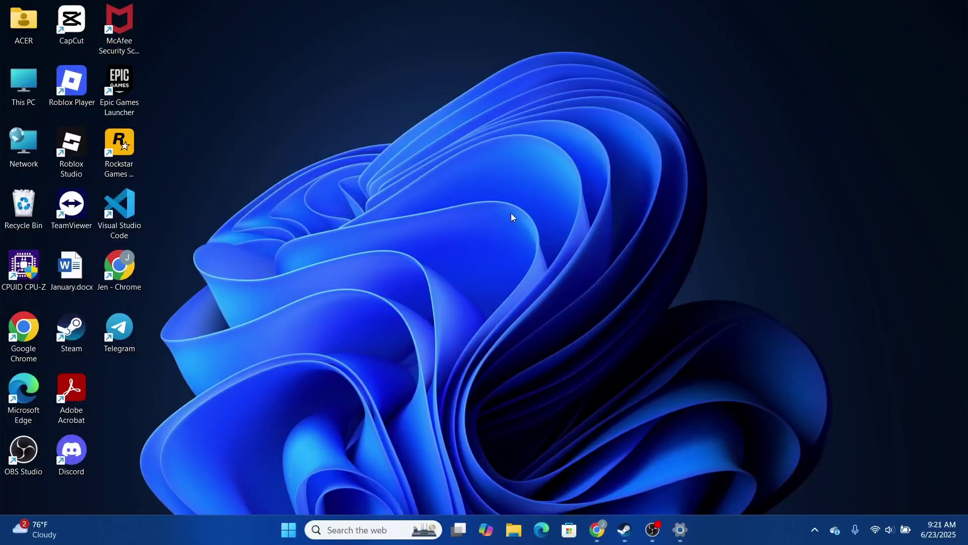
# Open Control Panel's Network Connections via Network and Sharing Center's Change adapter settings
pyautogui.click(347, 530)
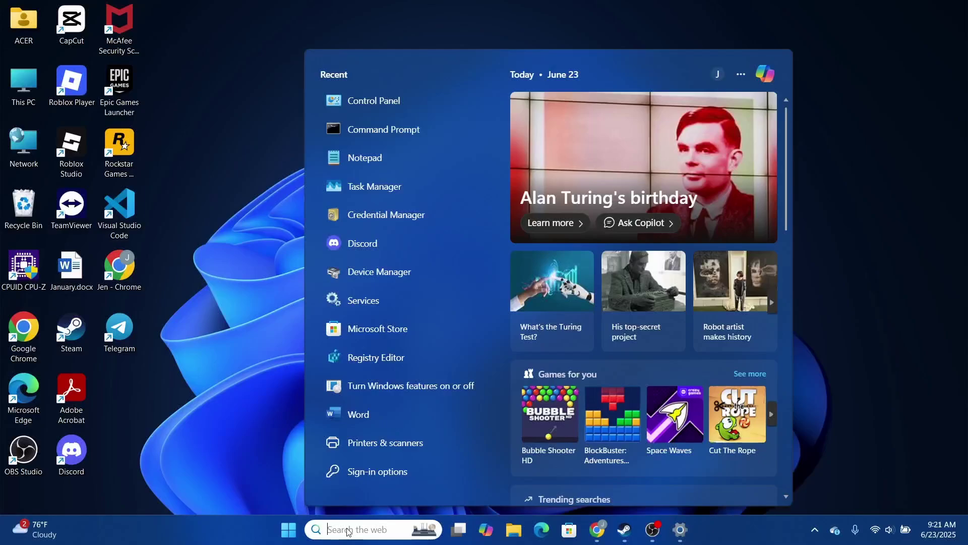
pyautogui.write('co')
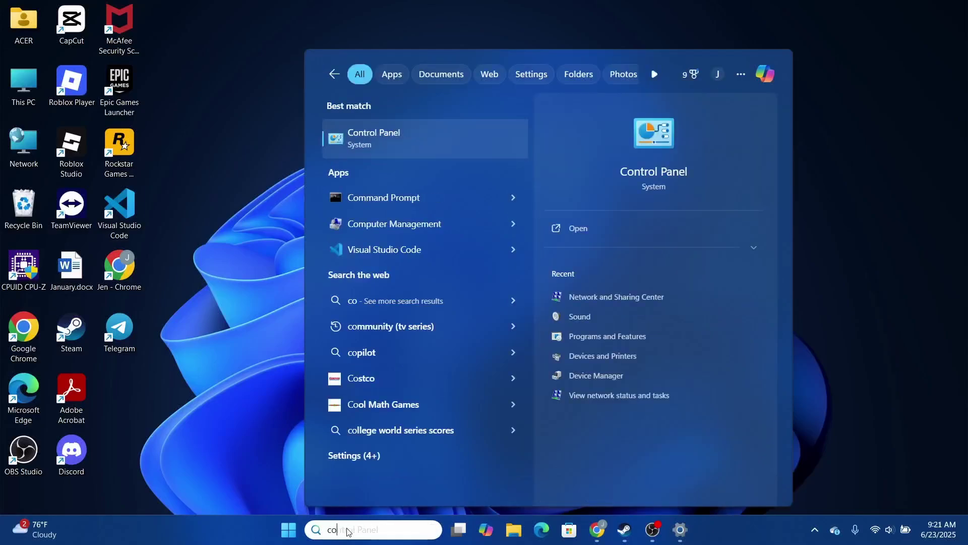
pyautogui.press('Return')
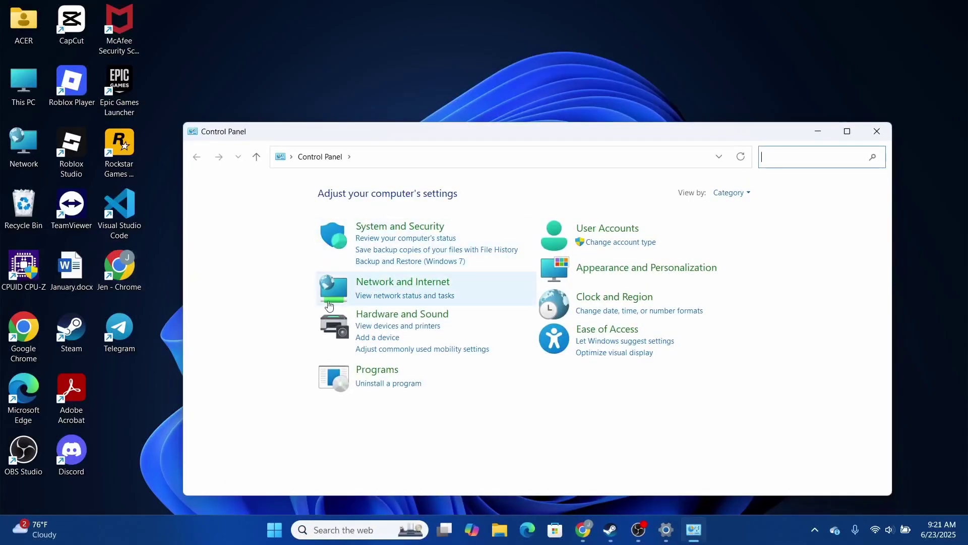
pyautogui.click(329, 305)
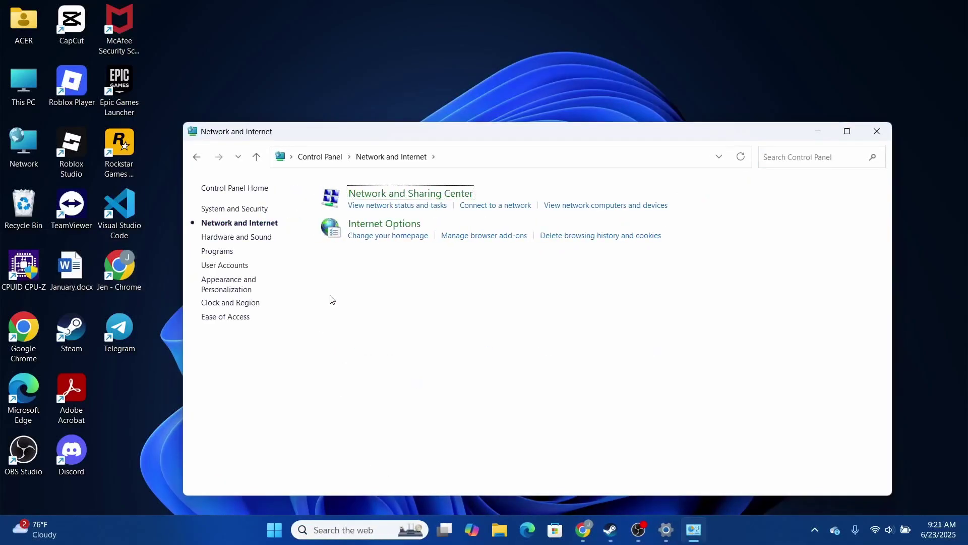
pyautogui.click(327, 197)
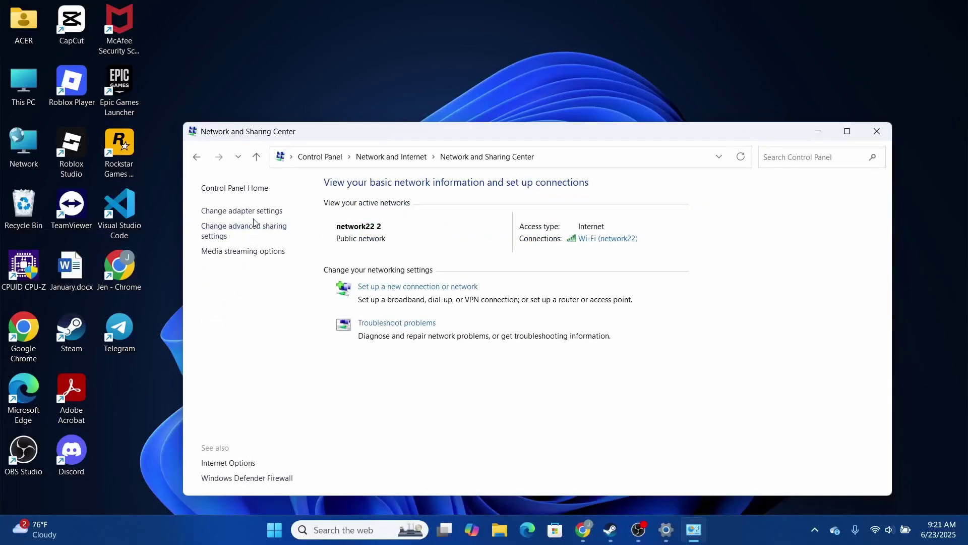
pyautogui.click(253, 215)
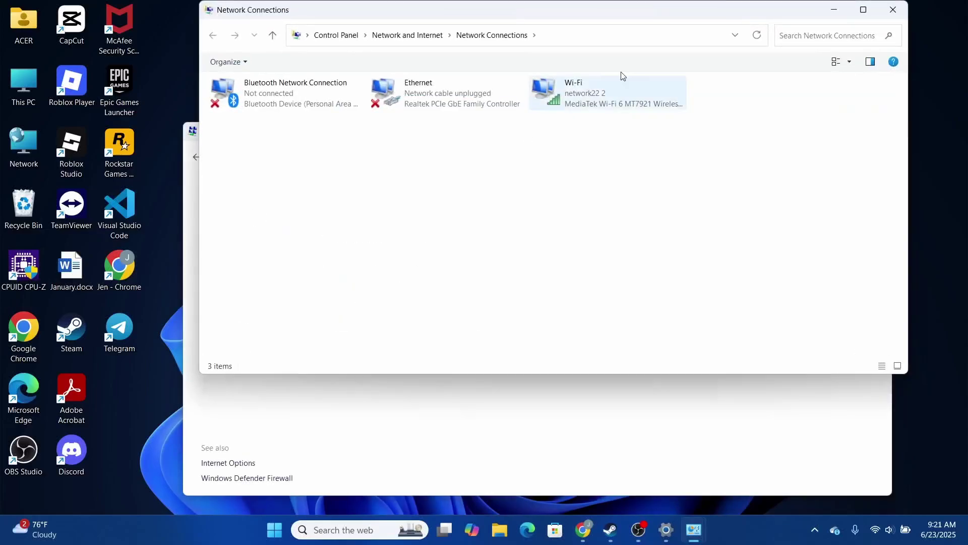
# Set the Wi-Fi adapter's IPv4 preferred DNS server to 8.8.8.8
pyautogui.rightClick(558, 104)
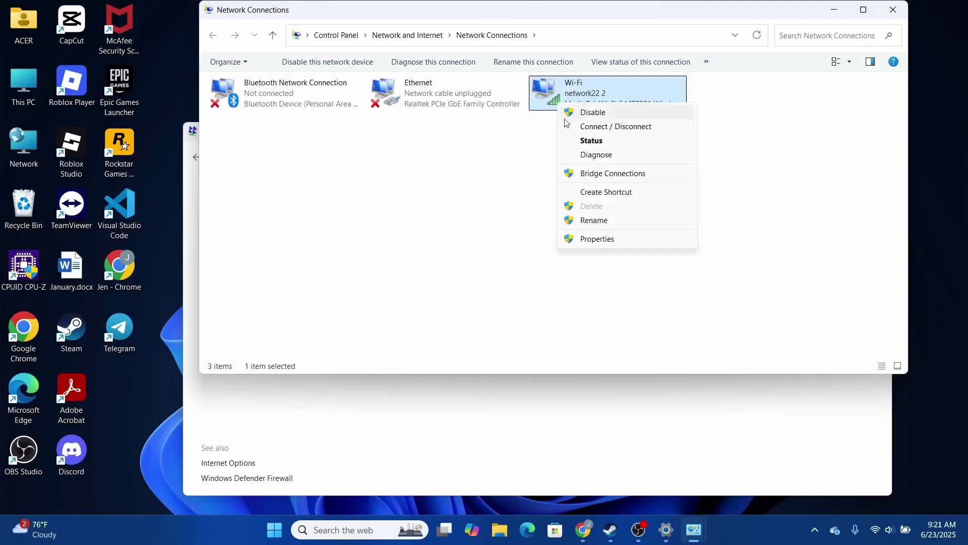
pyautogui.click(594, 237)
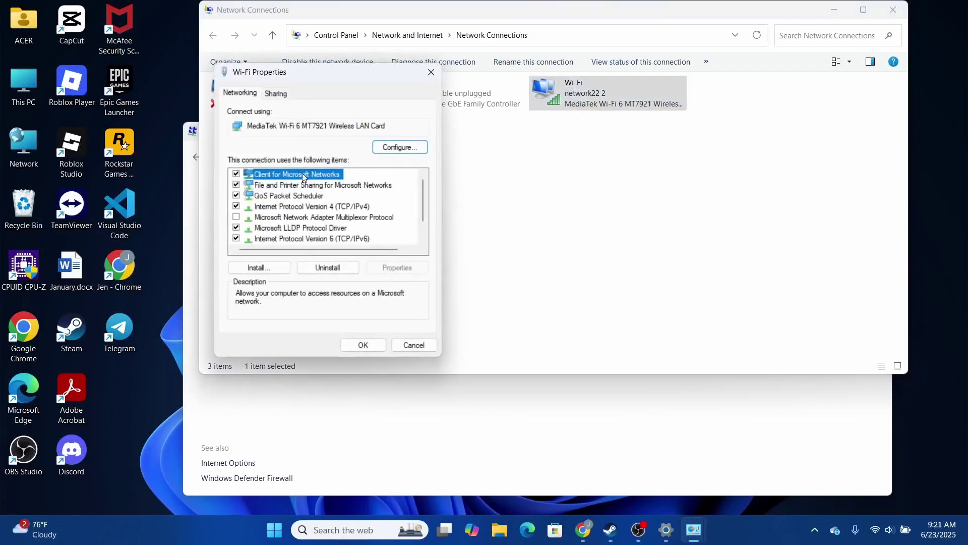
pyautogui.click(276, 209)
pyautogui.click(384, 273)
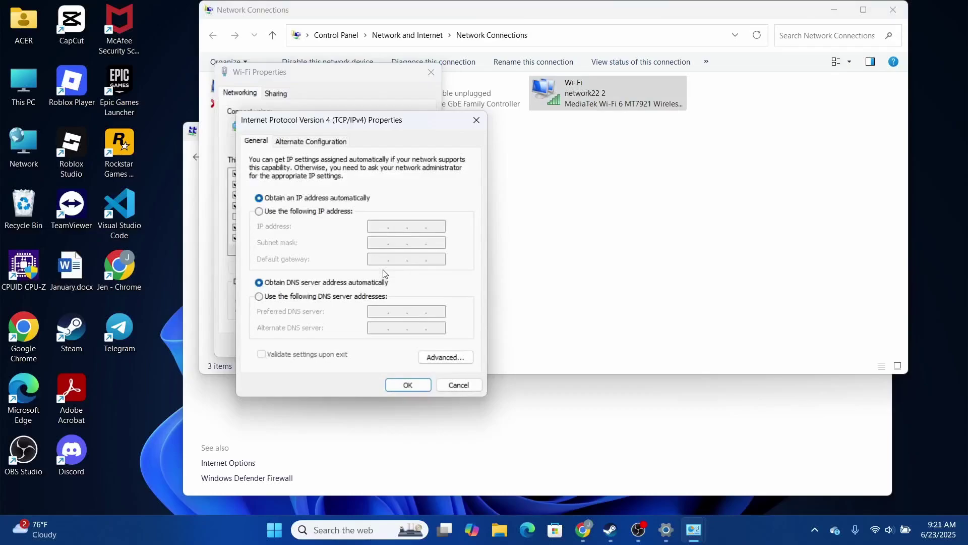
pyautogui.click(260, 297)
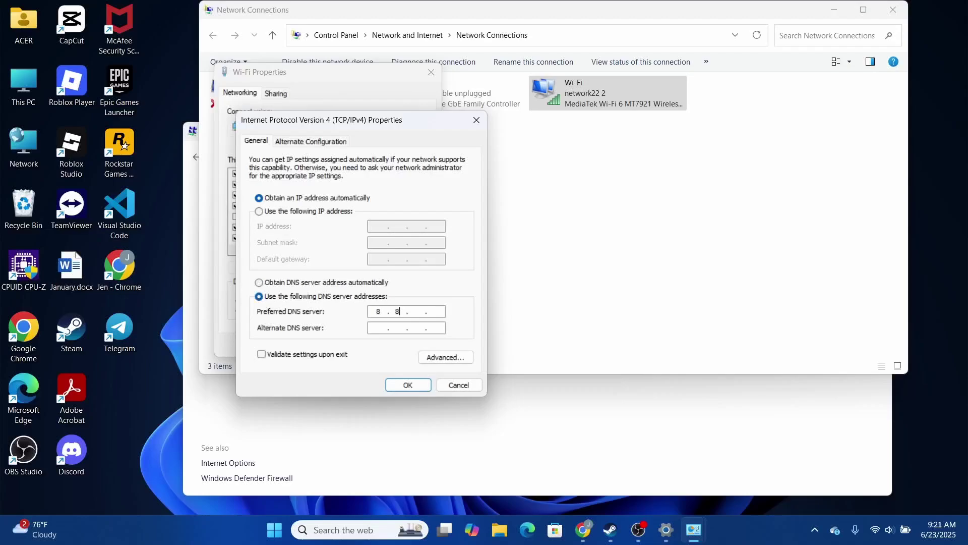
pyautogui.press('Return')
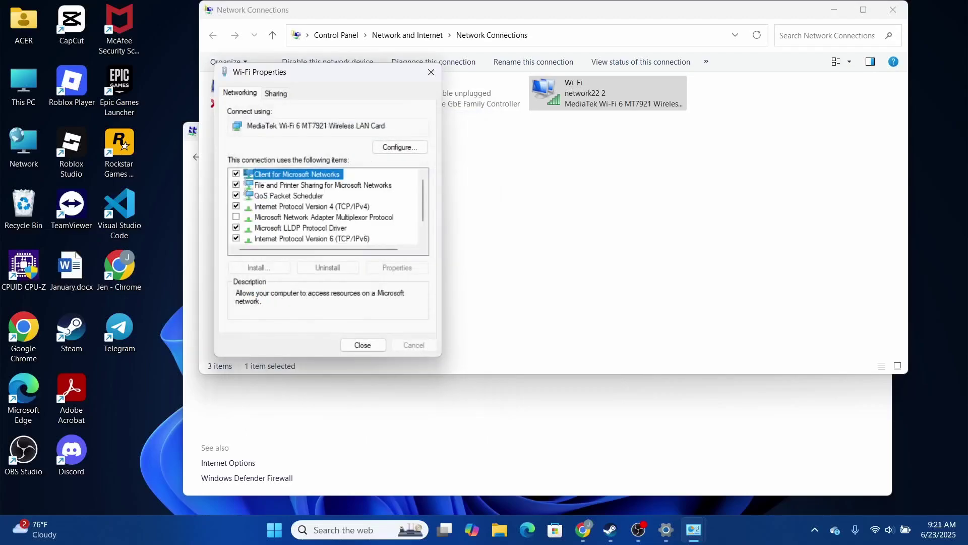
# Add 8.8.4.4 as the alternate IPv4 DNS server, then close all network windows
pyautogui.click(292, 206)
pyautogui.click(397, 267)
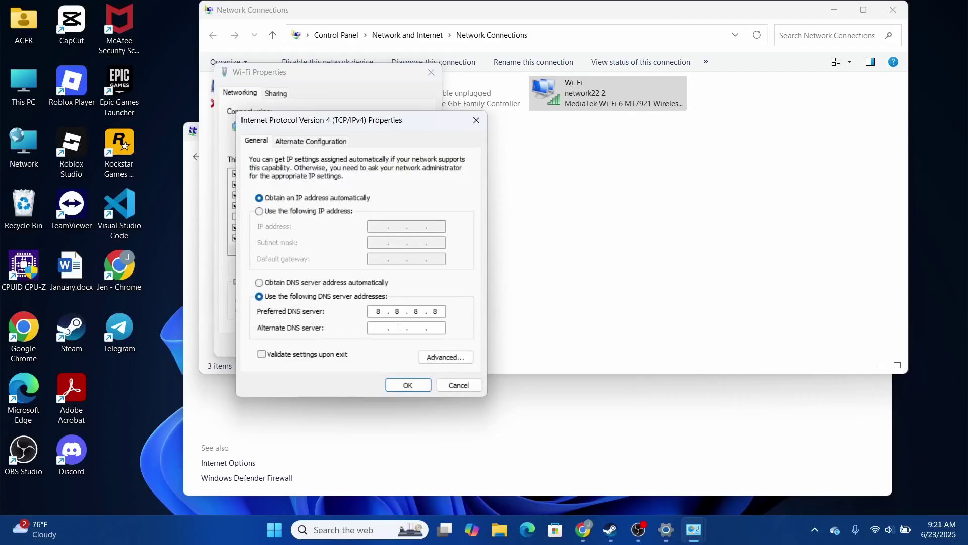
pyautogui.click(381, 327)
pyautogui.write('8.8.4.4')
pyautogui.click(479, 128)
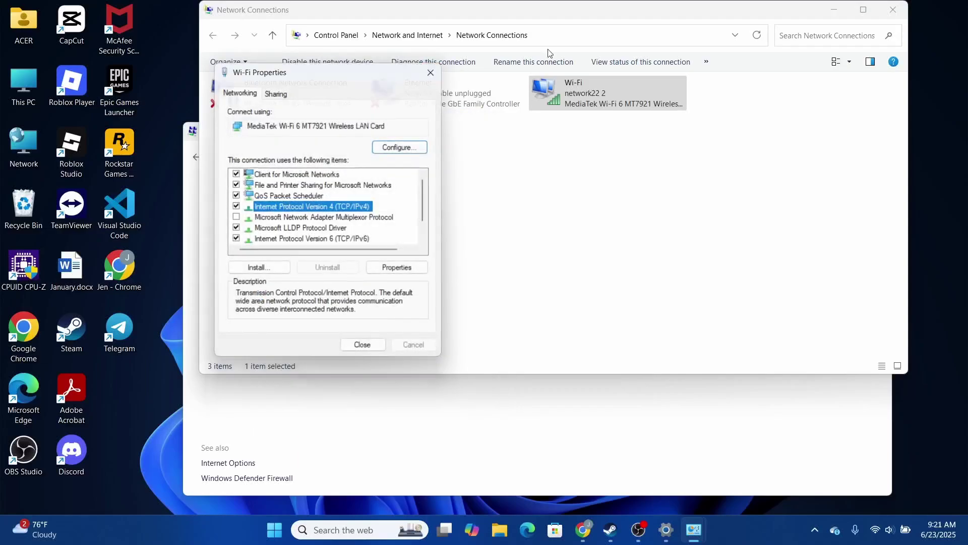
pyautogui.click(431, 72)
pyautogui.click(894, 9)
pyautogui.click(878, 131)
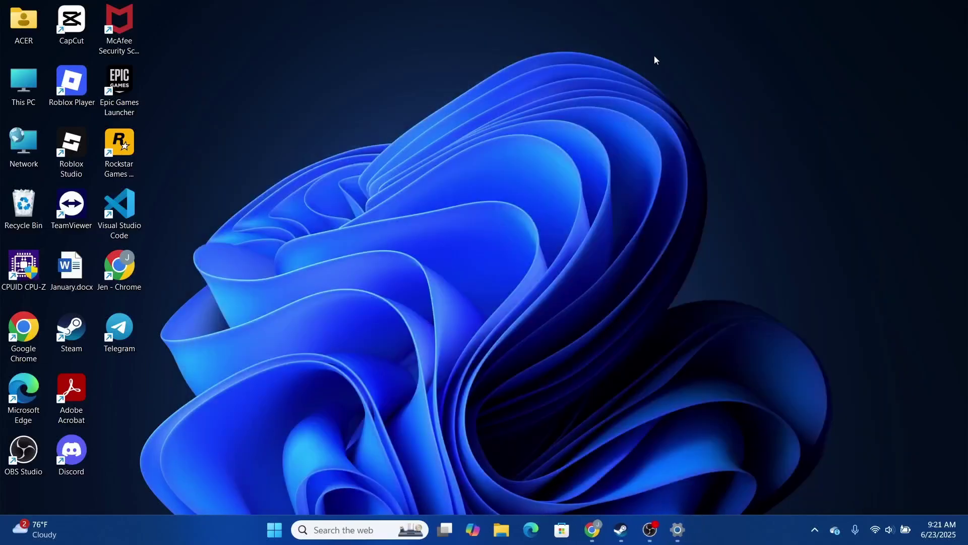